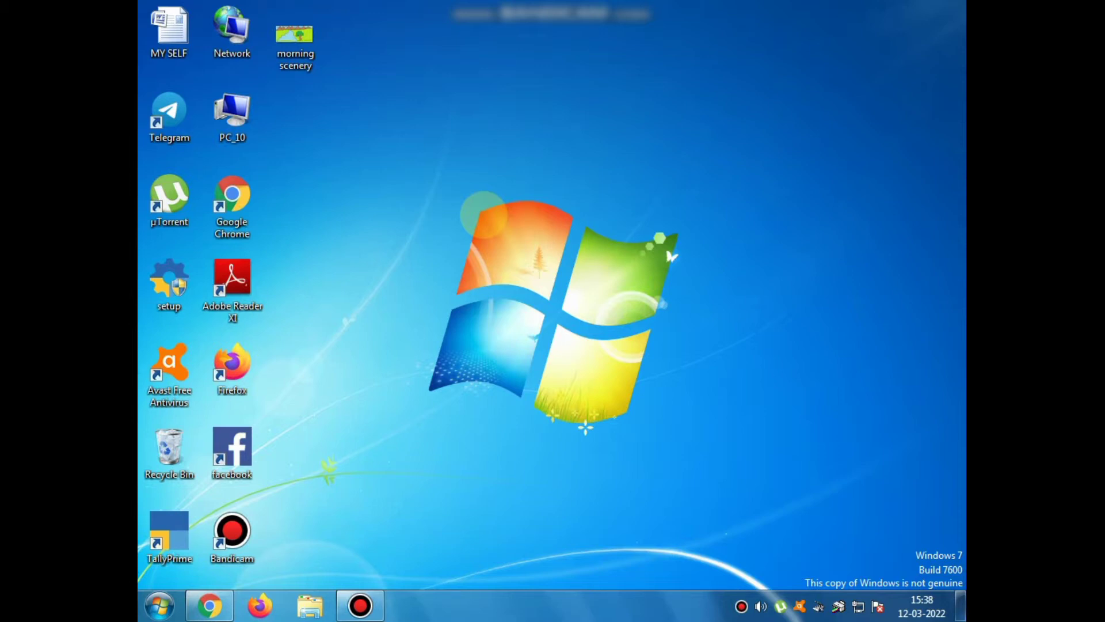
# Launch Google Chrome from the Windows taskbar.
pyautogui.click(210, 604)
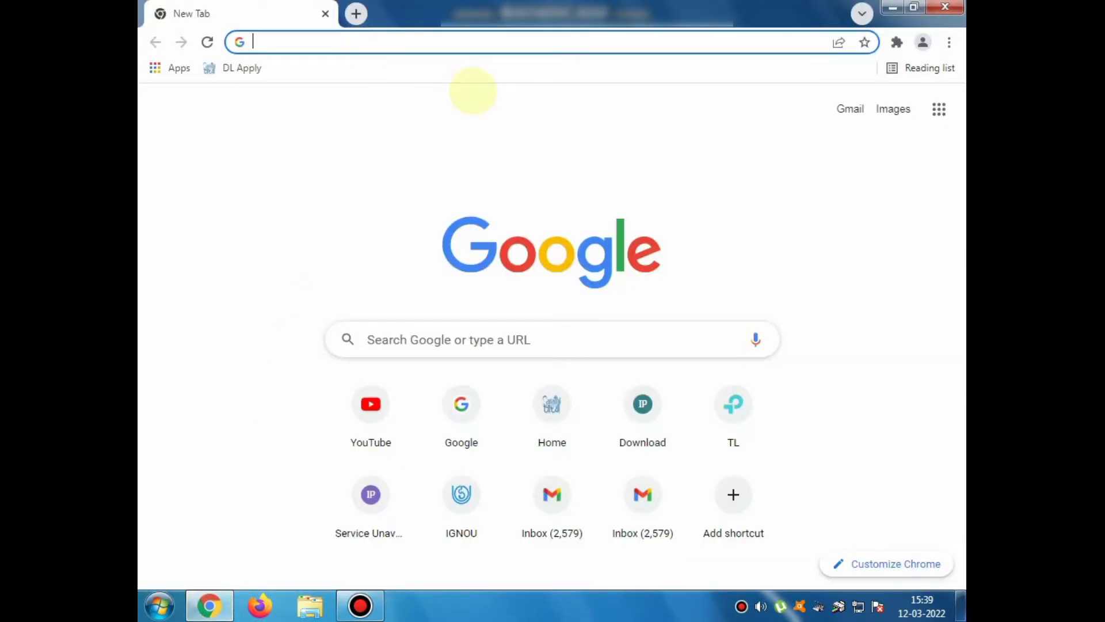
# Search Google for 'nsdl pan card reprint' and open the 'Request for Reprint of PAN Card - NSDL' result.
pyautogui.write('ND')
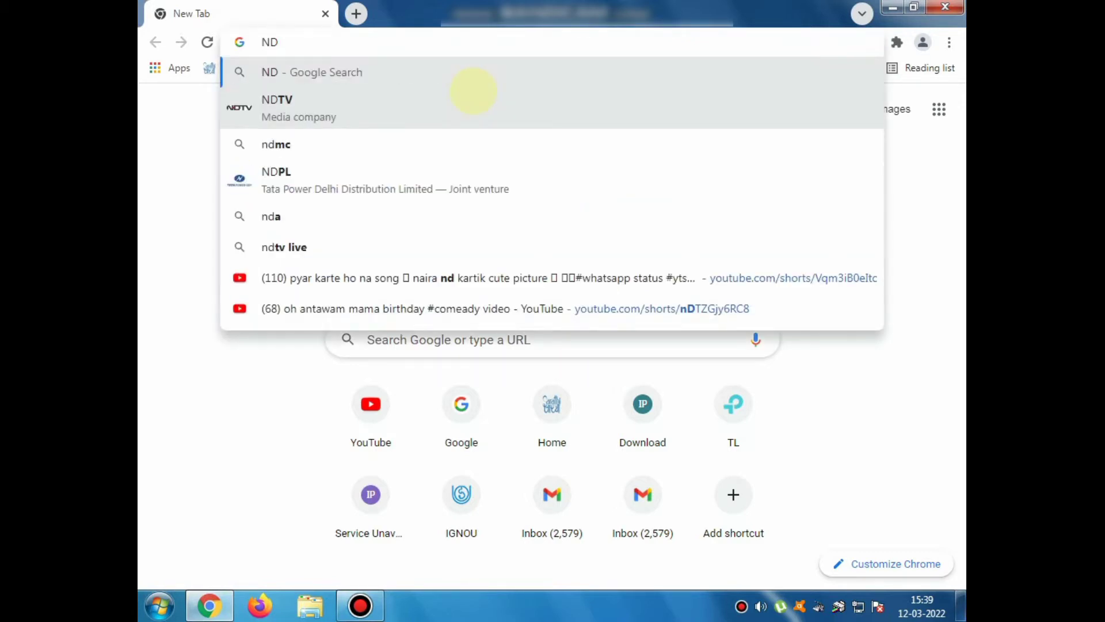
pyautogui.press('BackSpace')
pyautogui.write('SDL PAN C')
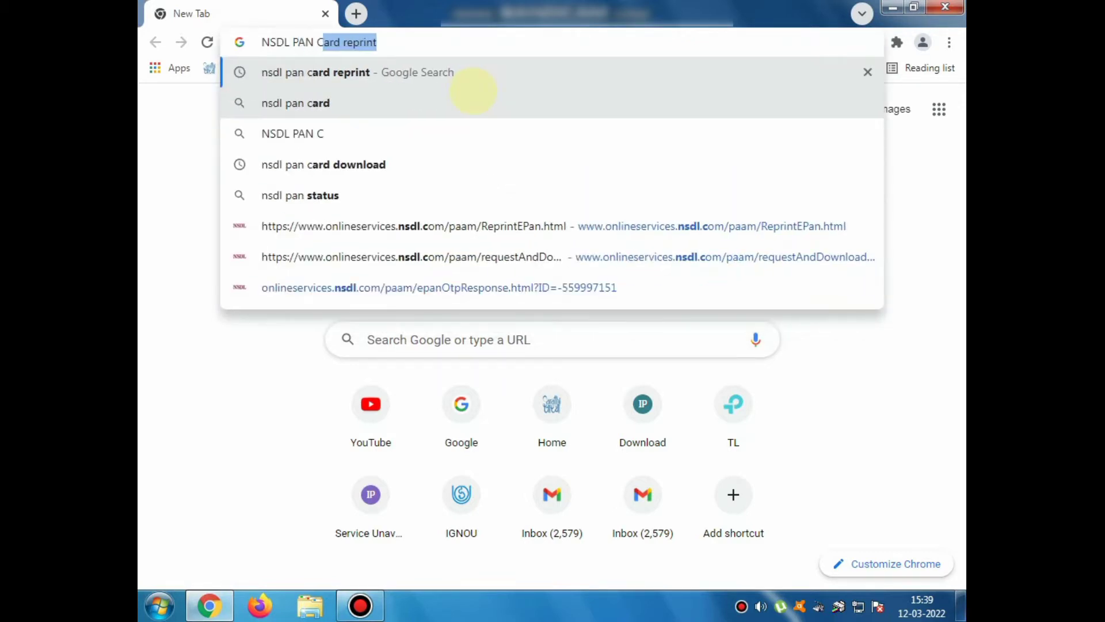
pyautogui.write('ARD REPRINT')
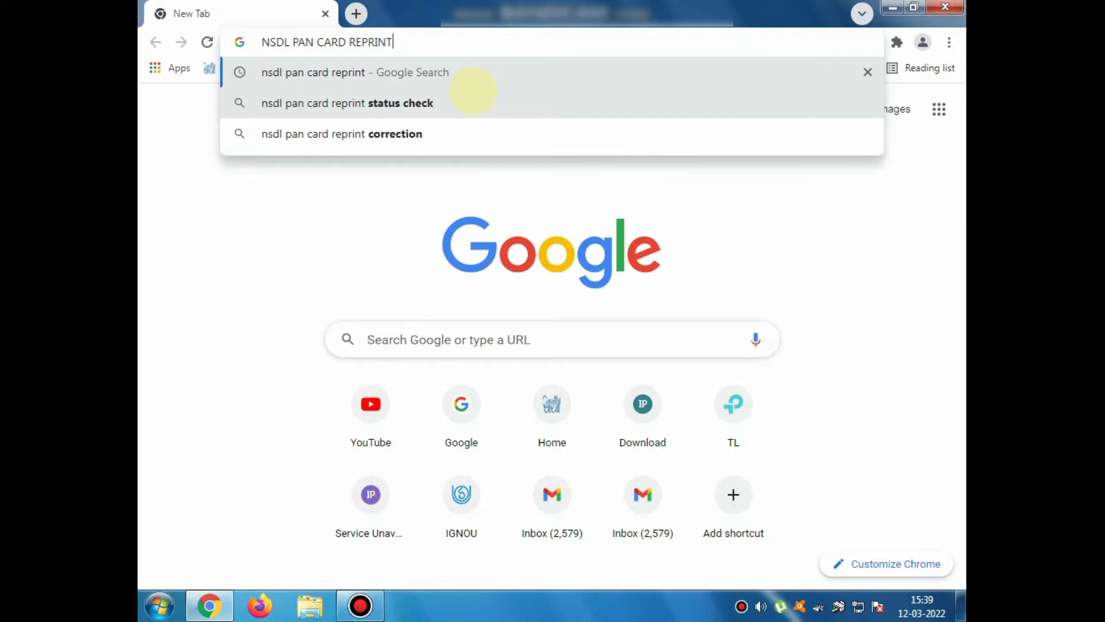
pyautogui.press('Return')
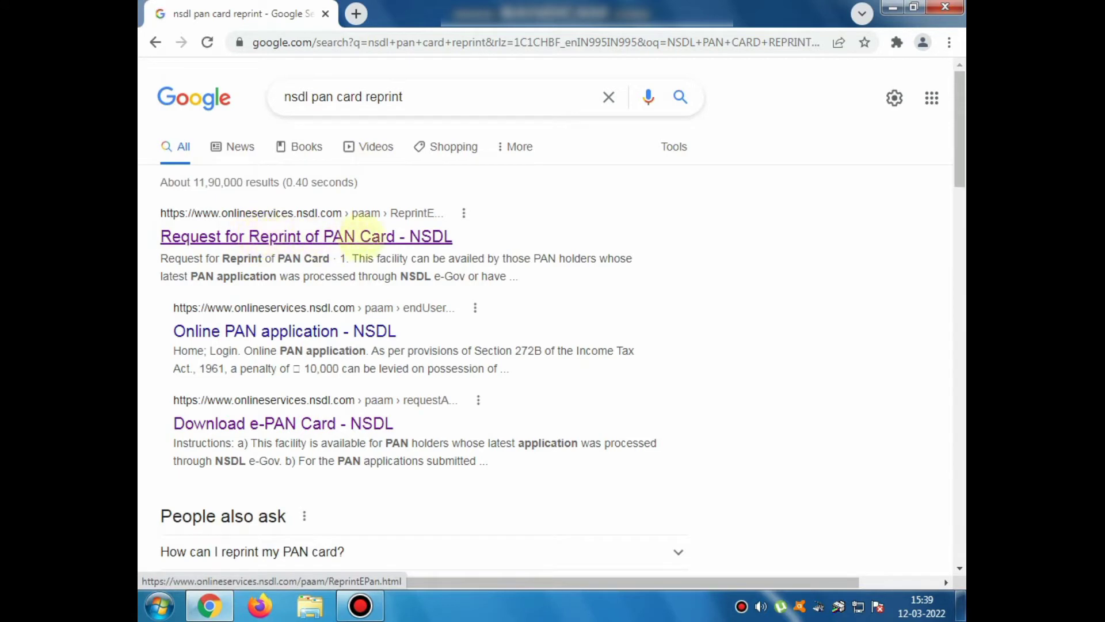
pyautogui.click(354, 237)
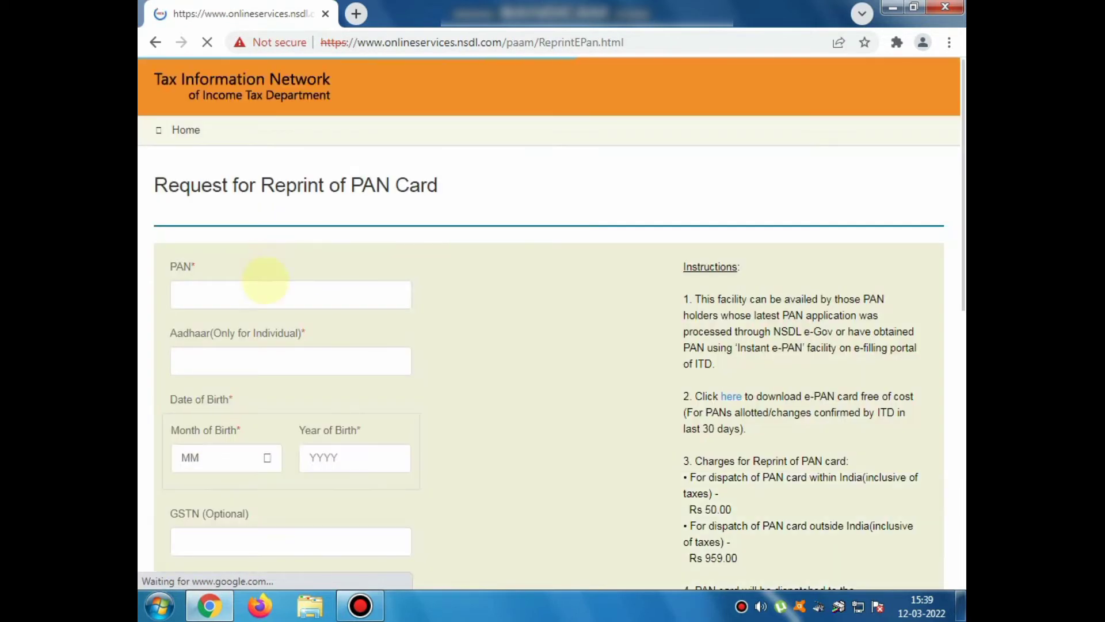
# Enter the PAN and Aadhaar numbers, with birth month January and year 1989.
pyautogui.click(219, 291)
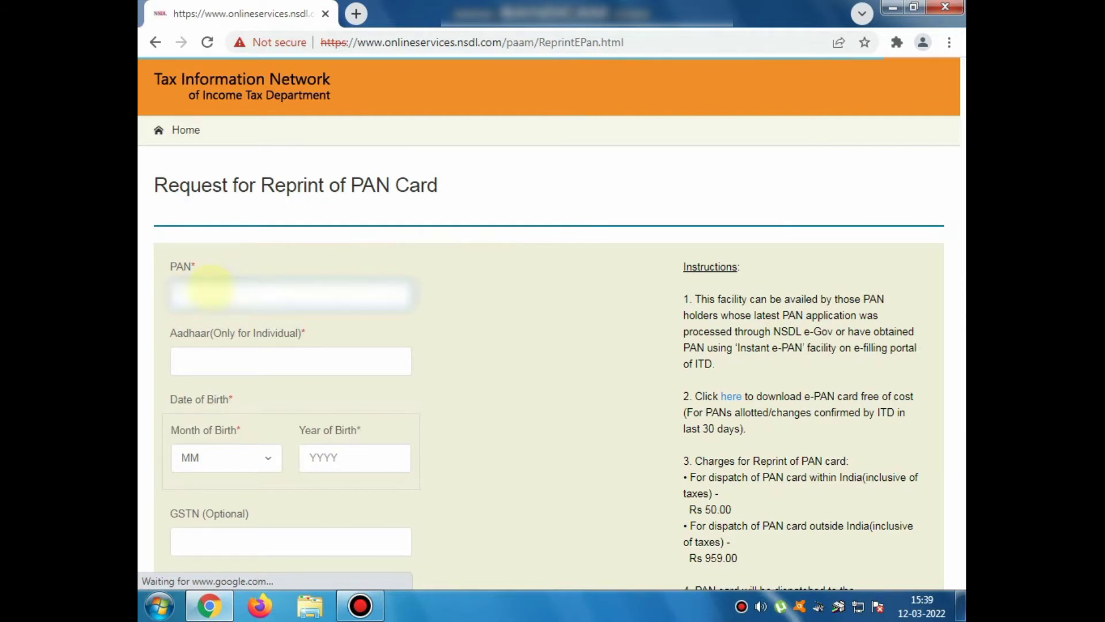
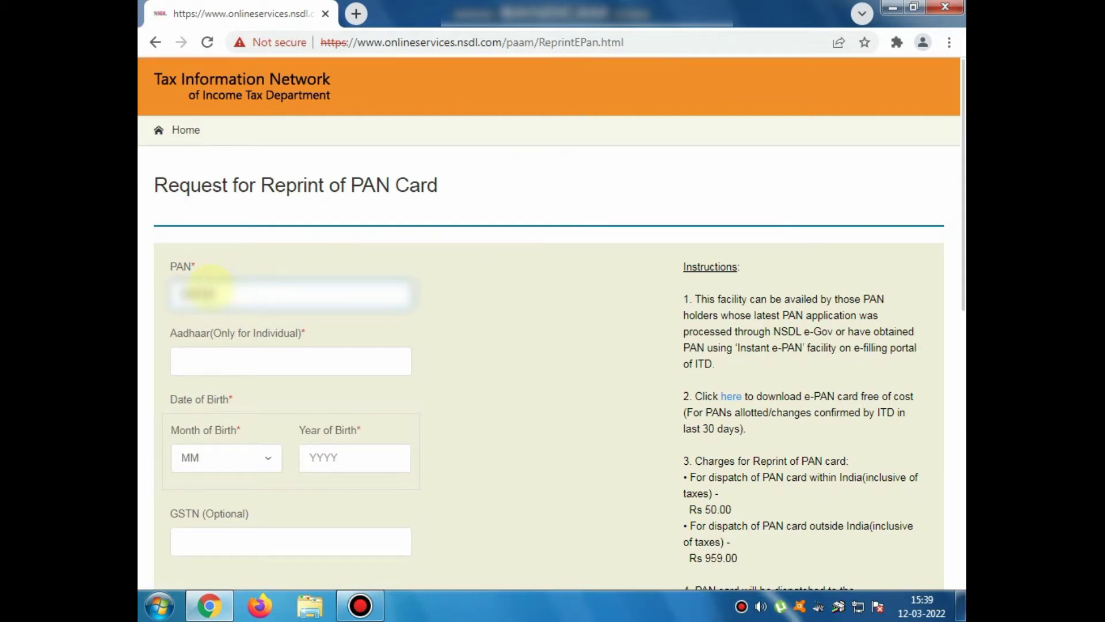
pyautogui.click(230, 358)
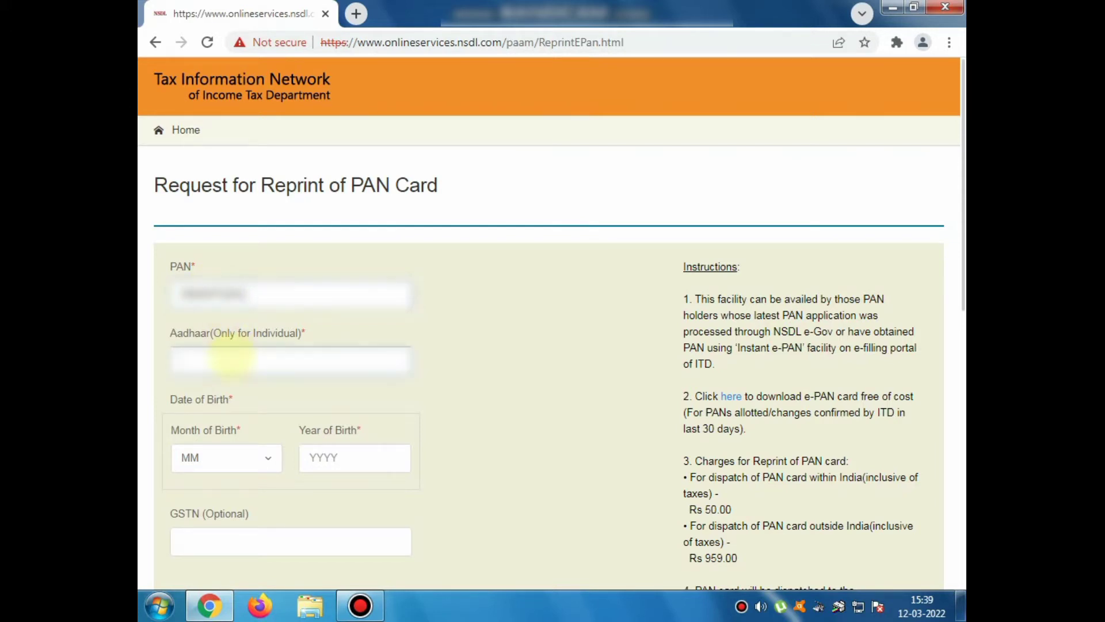
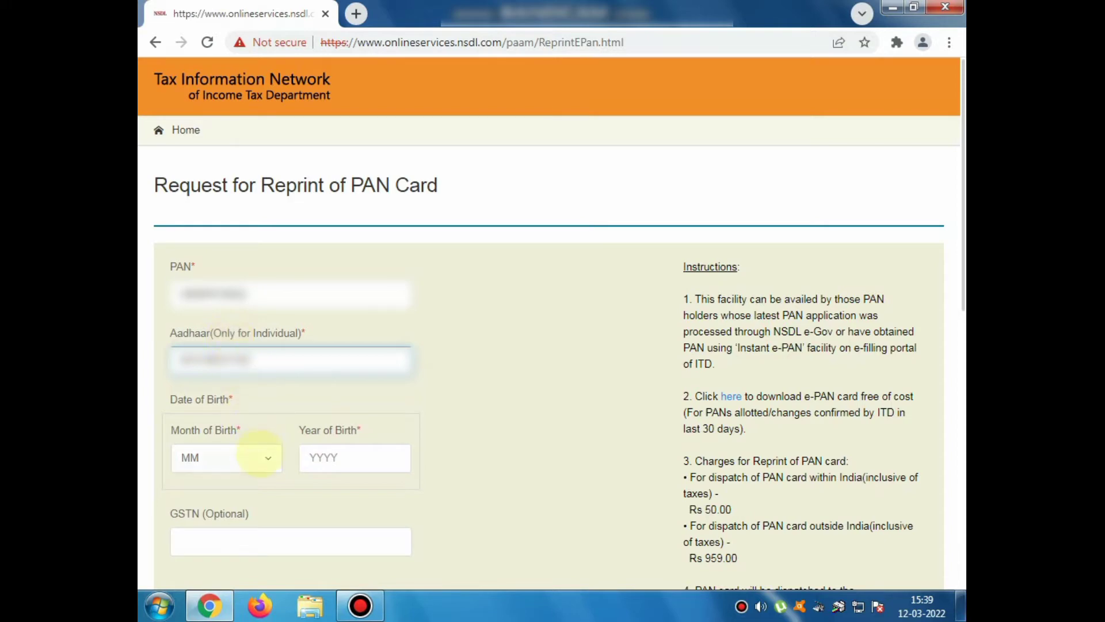
pyautogui.click(259, 456)
pyautogui.click(209, 284)
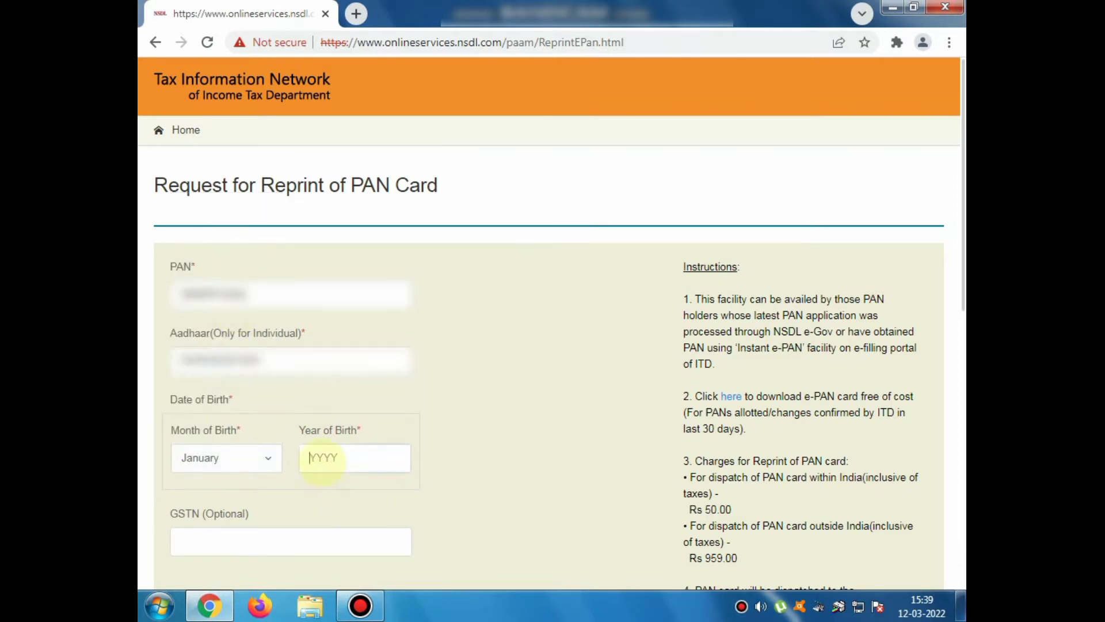
pyautogui.click(321, 457)
pyautogui.write('1989')
# Agree to the Aadhaar authentication consent, enter the captcha, and submit the form.
pyautogui.scroll(-5, 568, 365)
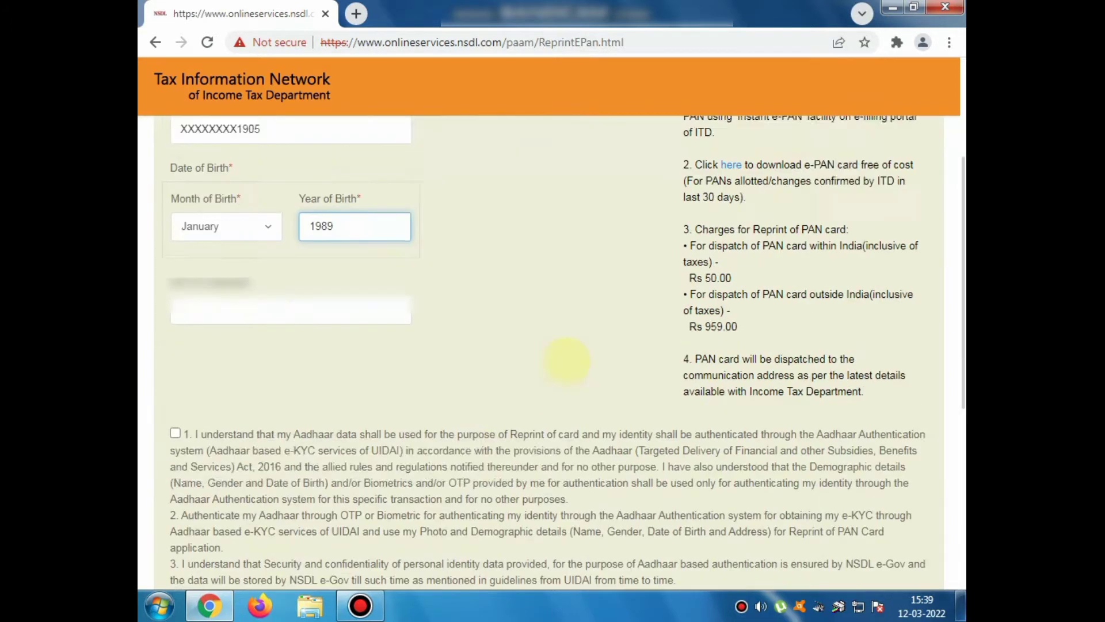
pyautogui.click(175, 341)
pyautogui.scroll(-4, 253, 332)
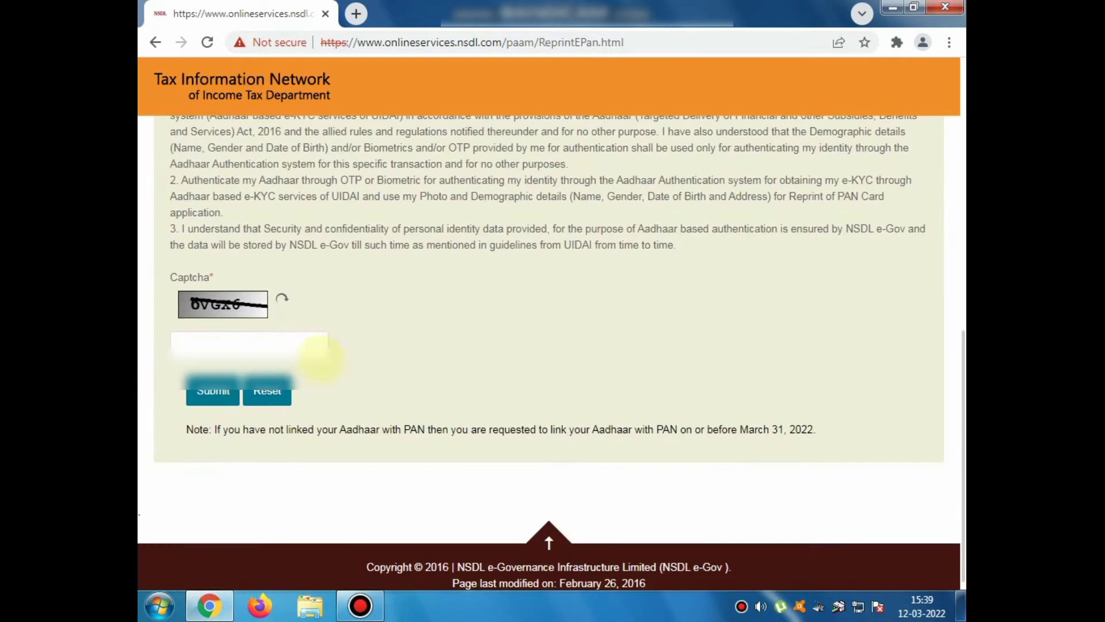
pyautogui.click(237, 346)
pyautogui.write('6')
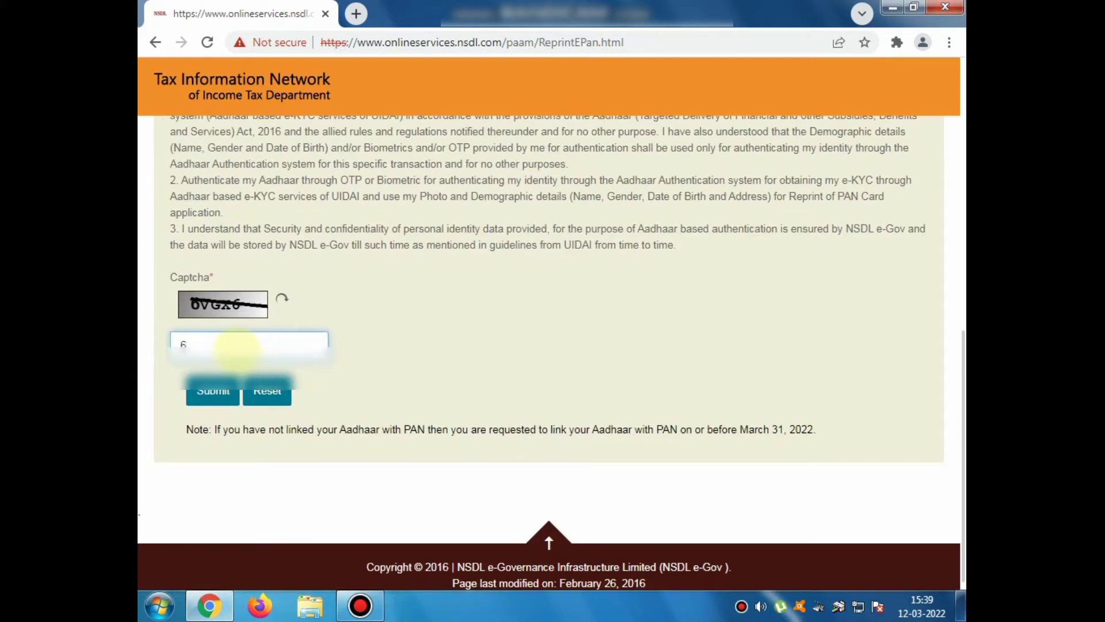
pyautogui.write('VGX6')
pyautogui.click(203, 387)
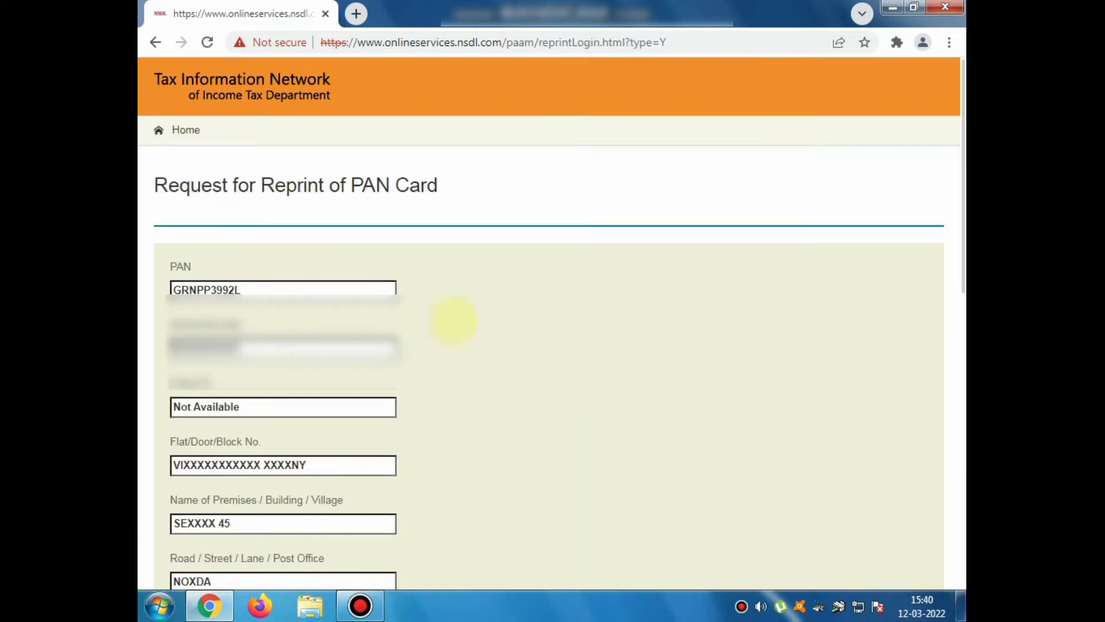
# Request the OTP by mobile, accept the declaration, then enter and validate the OTP.
pyautogui.scroll(-10, 455, 320)
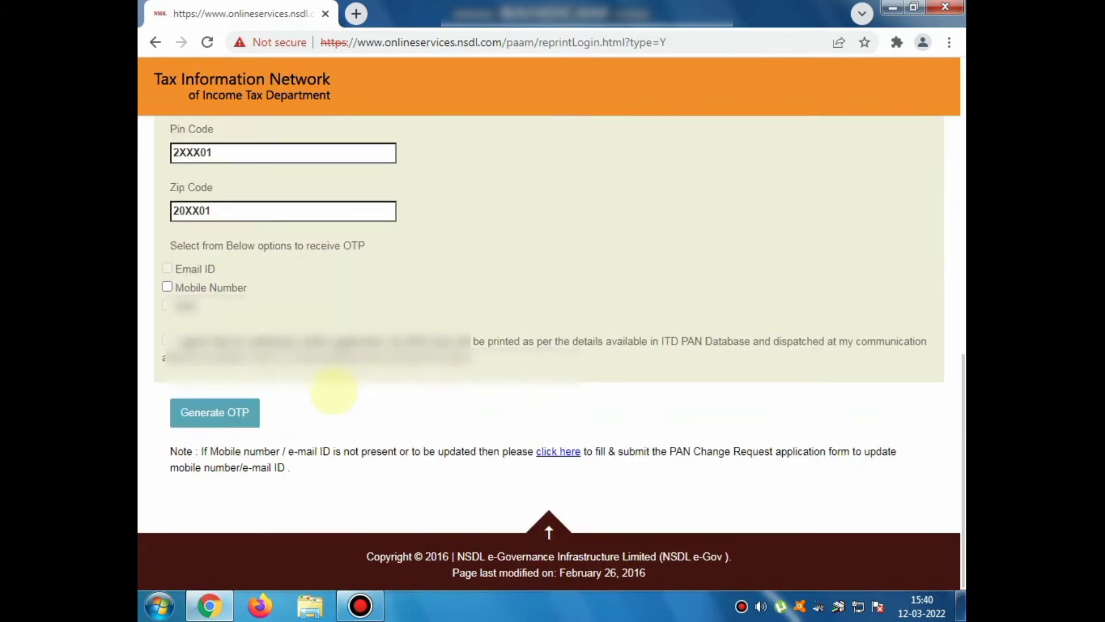
pyautogui.click(167, 287)
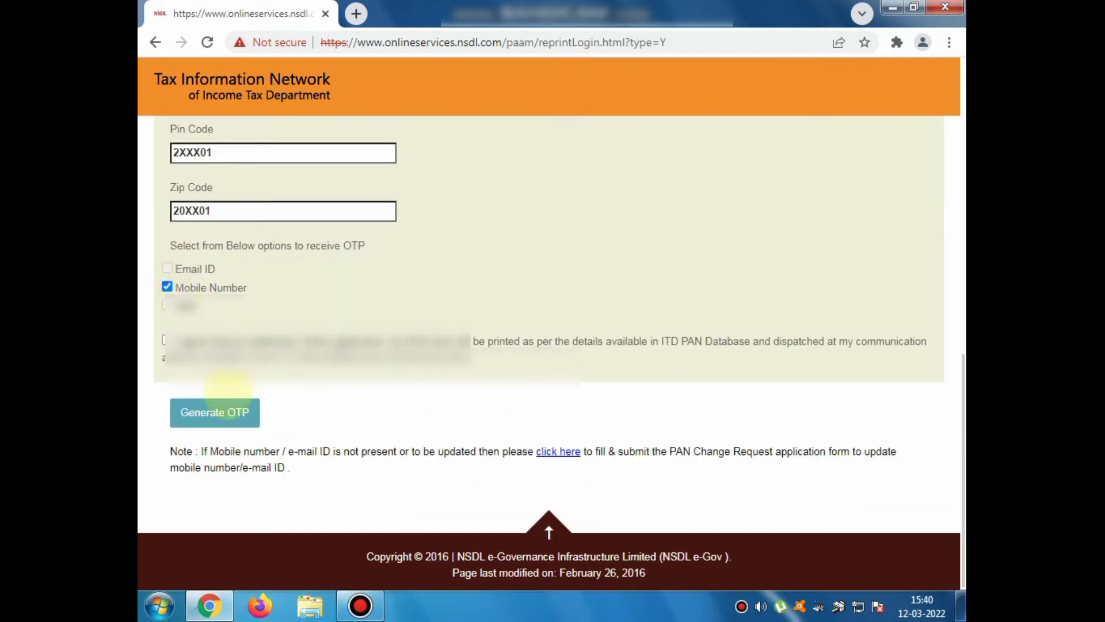
pyautogui.click(166, 340)
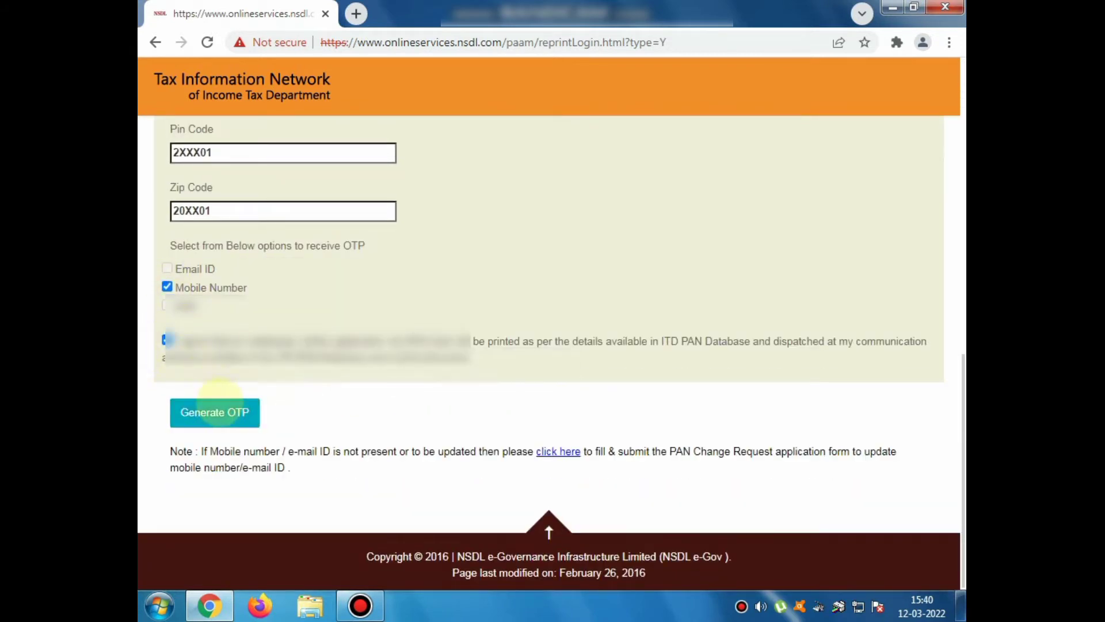
pyautogui.click(218, 406)
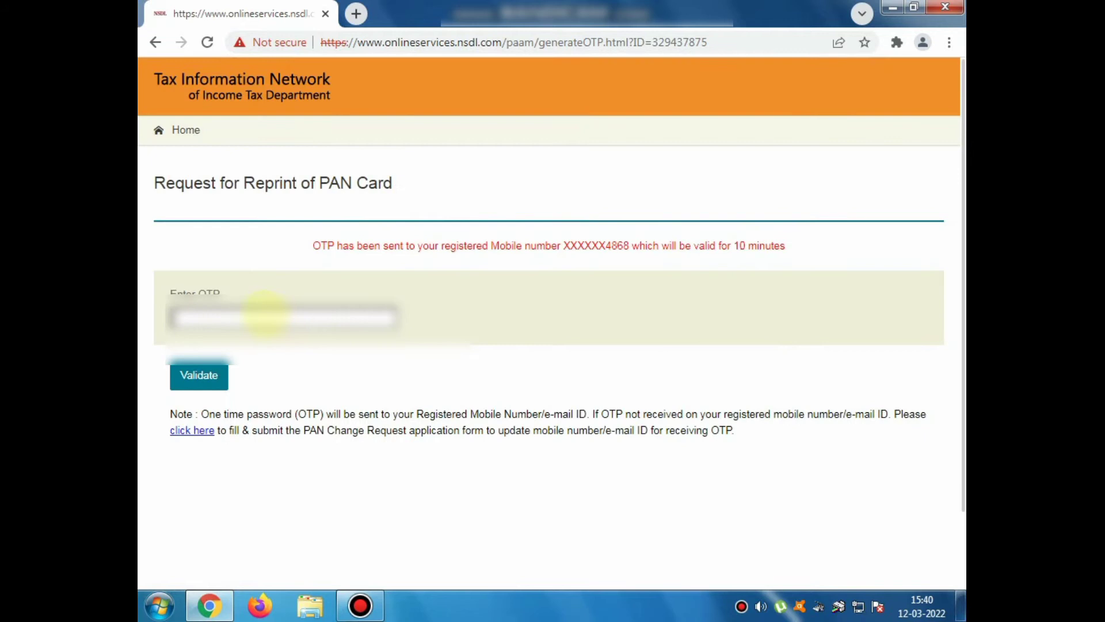
pyautogui.click(264, 315)
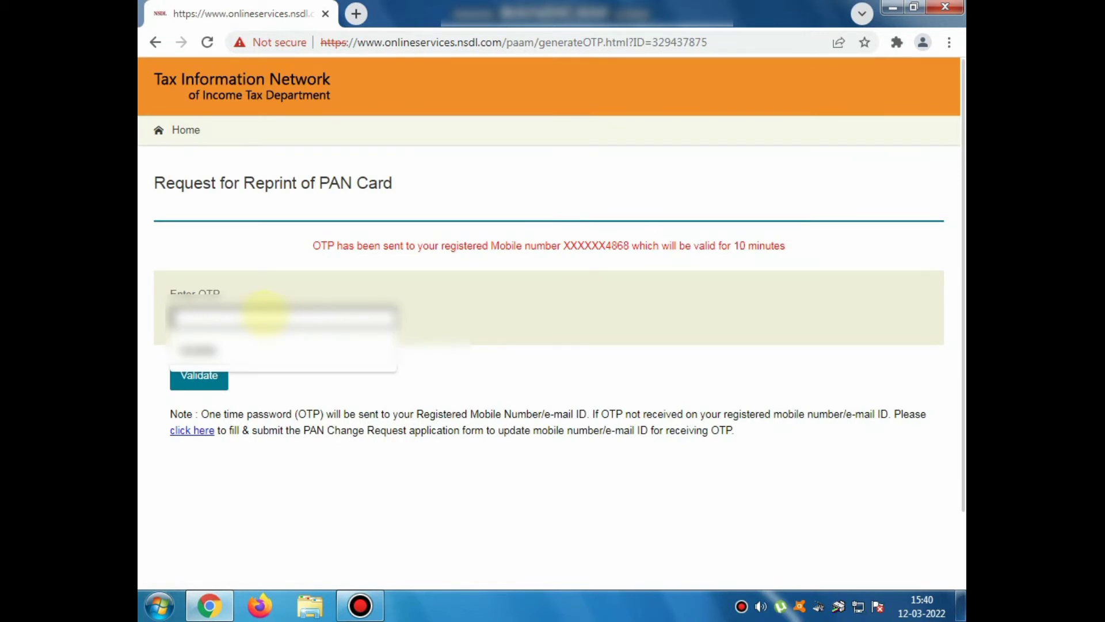
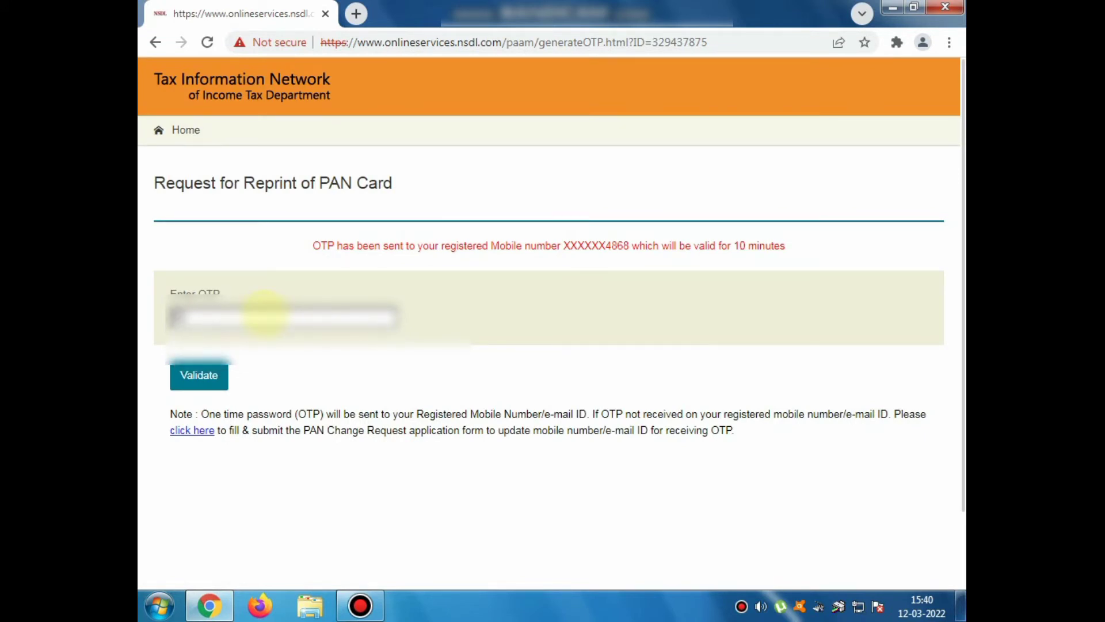
pyautogui.click(199, 376)
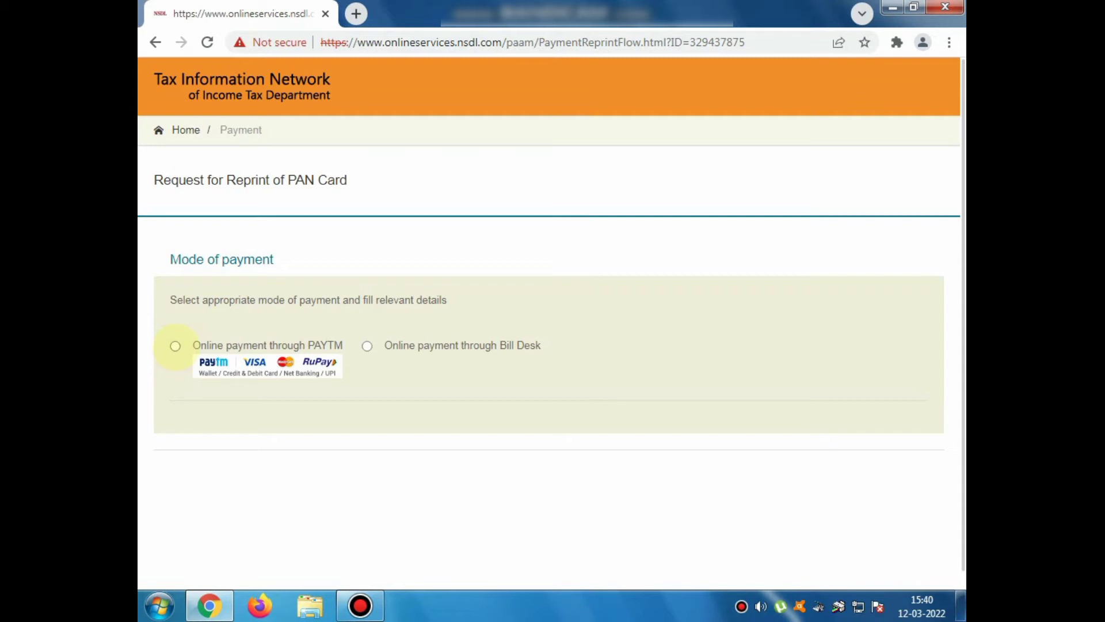
# Select online payment through PAYTM, agree to the terms of service, and confirm the 50.00 payment.
pyautogui.click(175, 346)
pyautogui.scroll(-4, 474, 433)
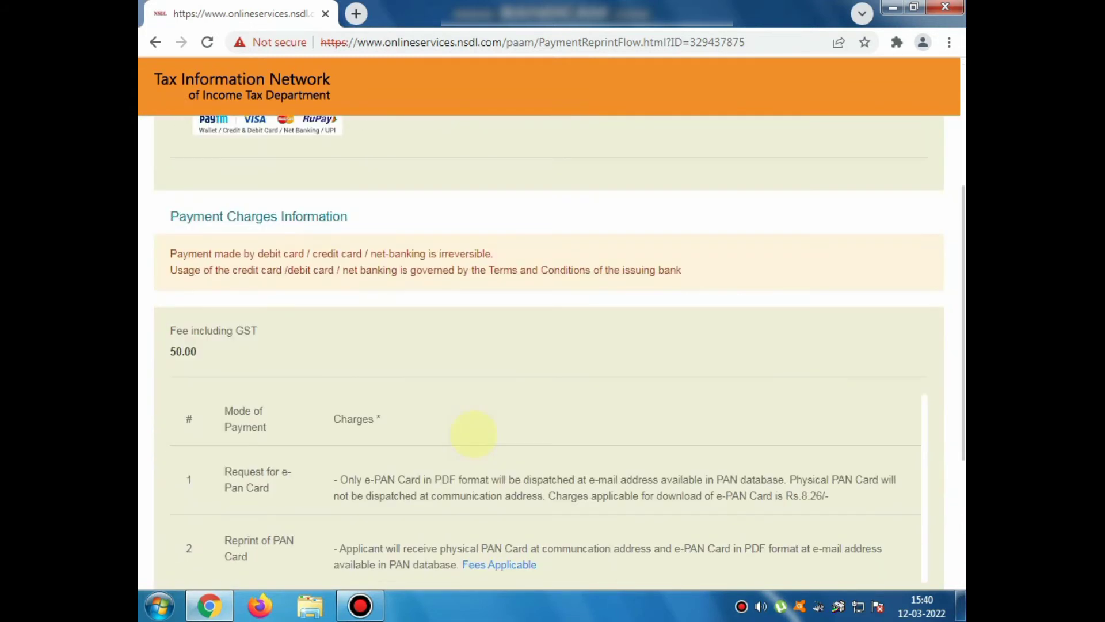
pyautogui.scroll(-4, 474, 433)
pyautogui.scroll(-6, 461, 426)
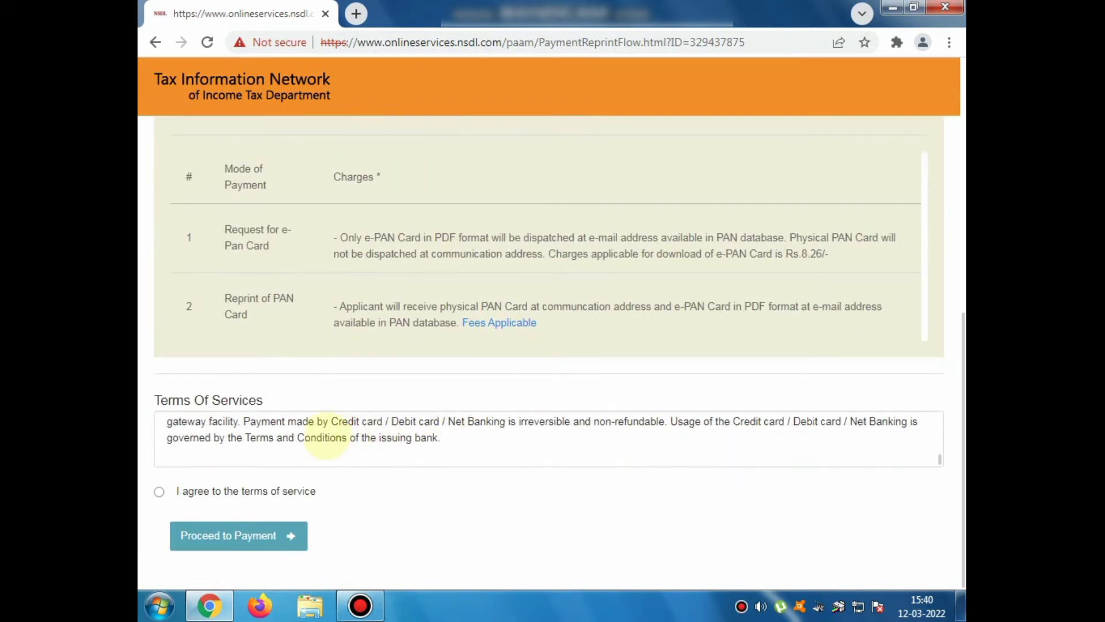
pyautogui.click(159, 491)
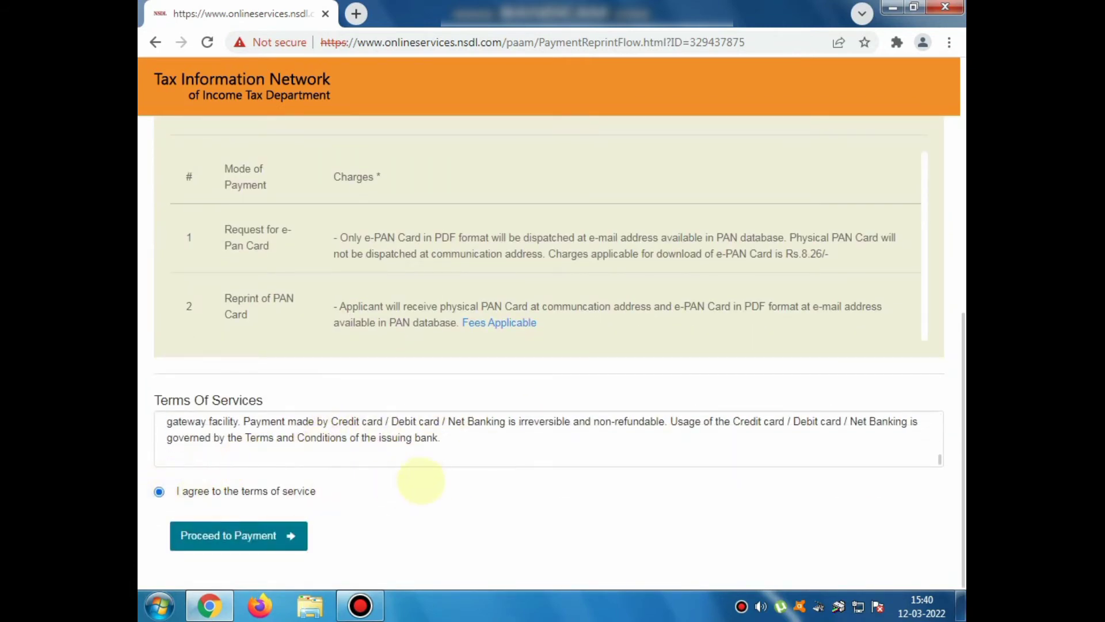
pyautogui.scroll(5, 431, 464)
pyautogui.scroll(-5, 431, 464)
pyautogui.scroll(-1, 433, 464)
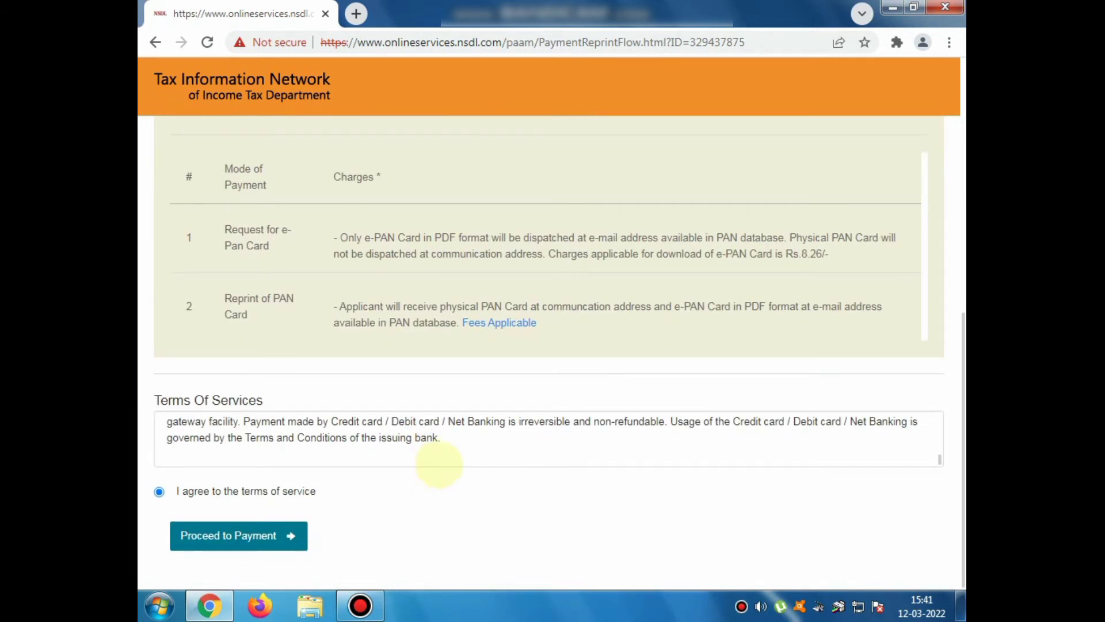
pyautogui.click(276, 530)
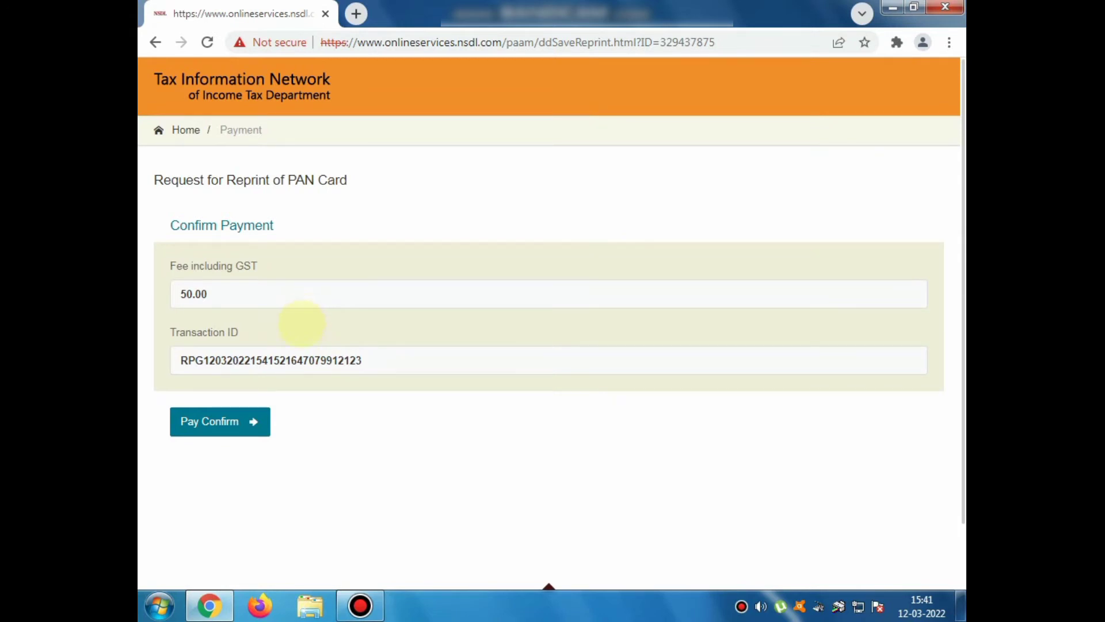
pyautogui.click(219, 422)
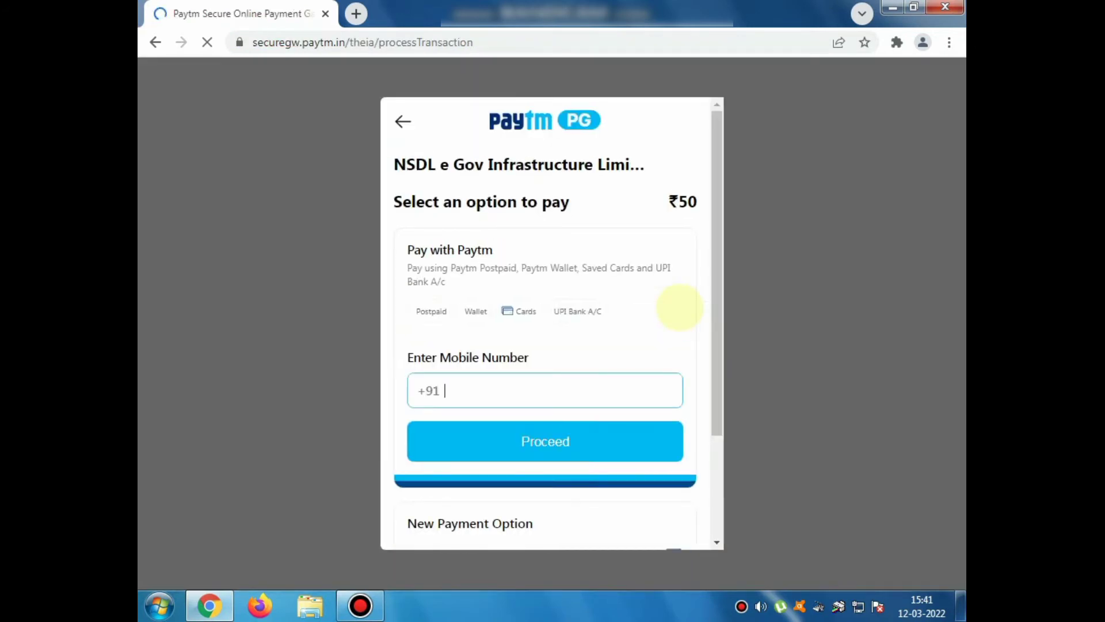
# Sign in to Paytm with the mobile number and OTP, then pay ₹50 using the passcode.
pyautogui.moveTo(715, 256); pyautogui.dragTo(727, 283)
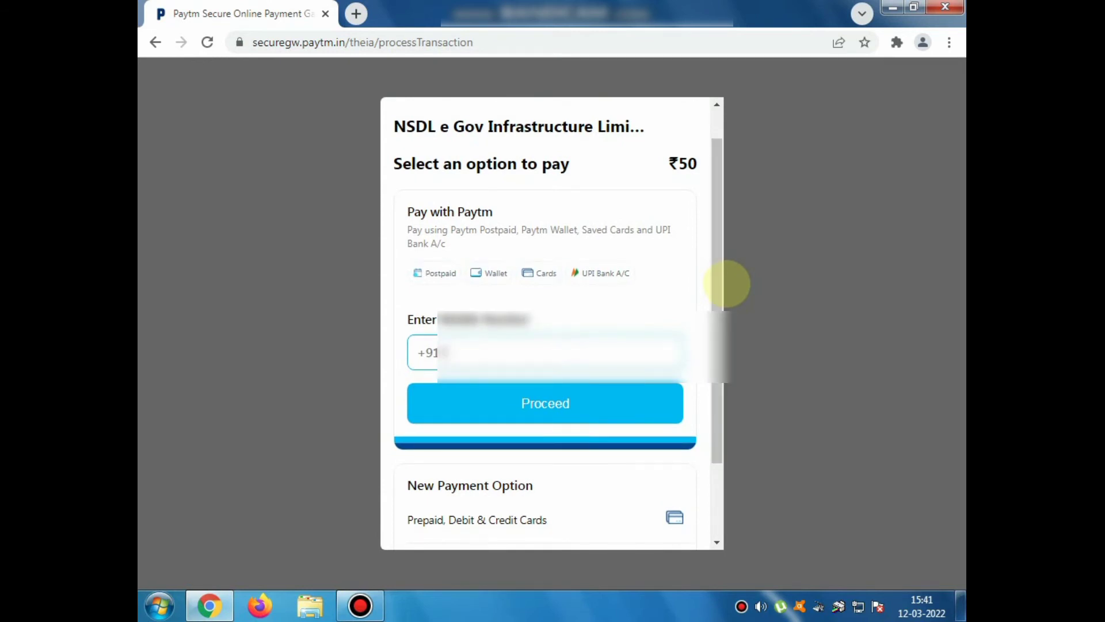
pyautogui.write('98765')
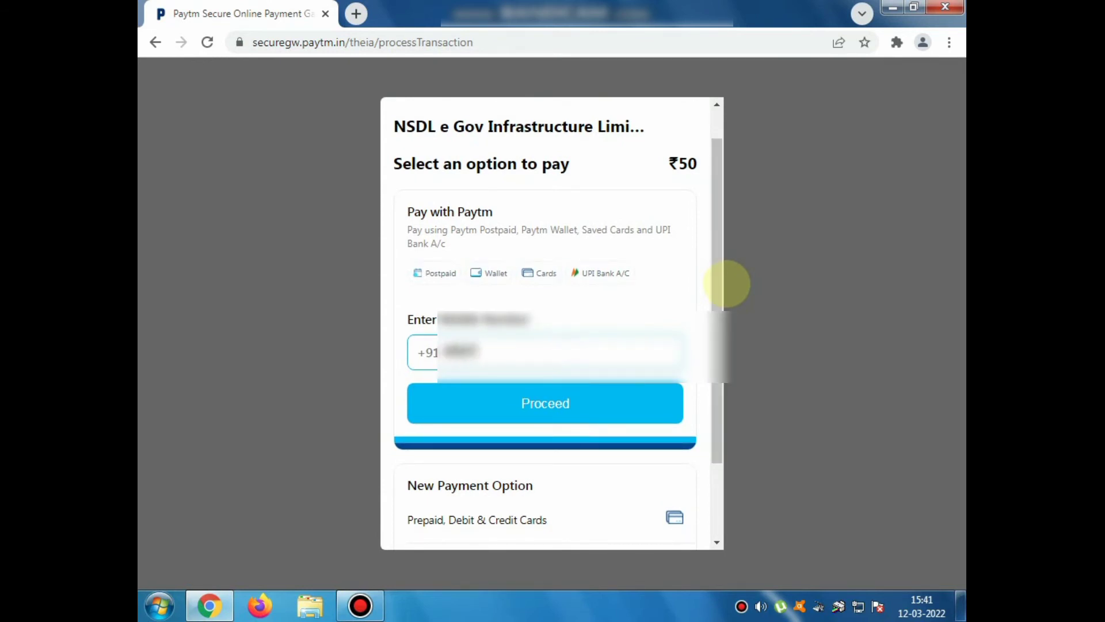
pyautogui.write('43210')
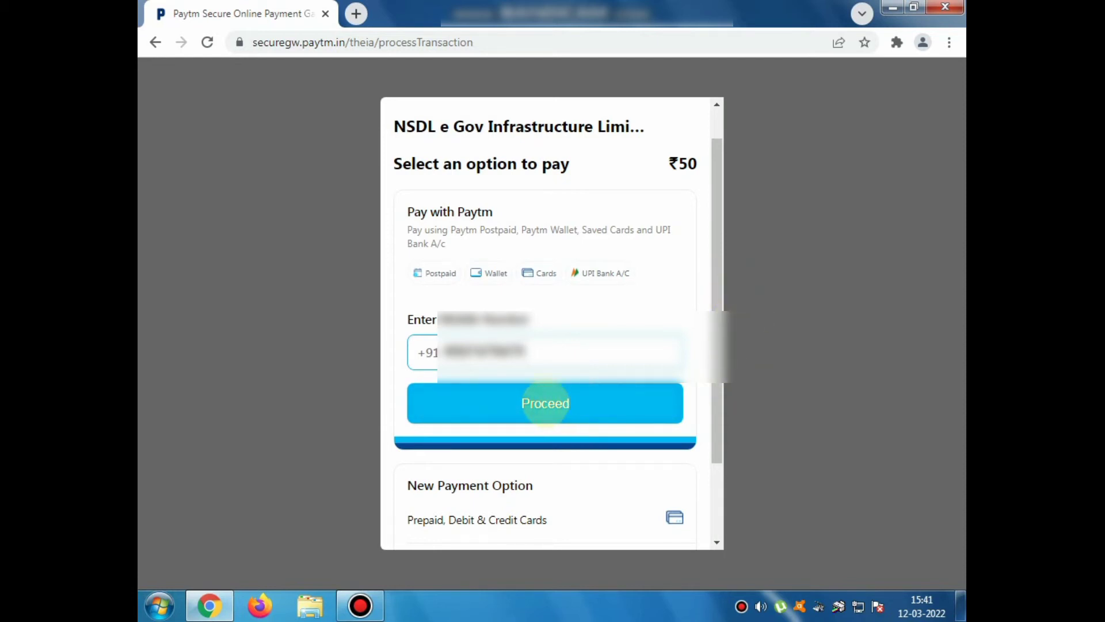
pyautogui.click(545, 403)
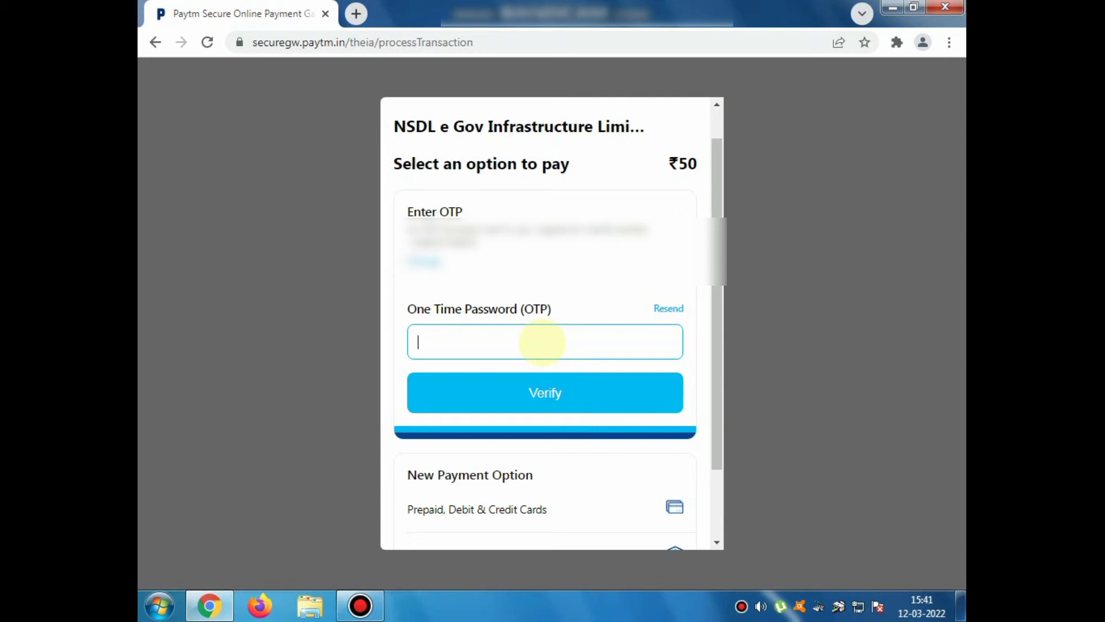
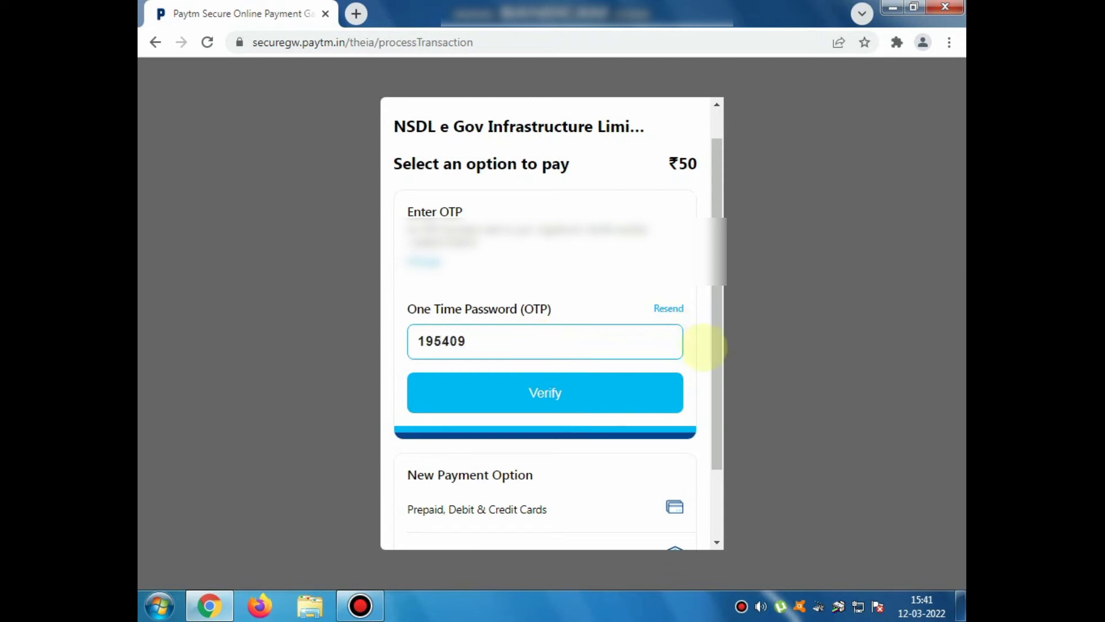
pyautogui.click(551, 397)
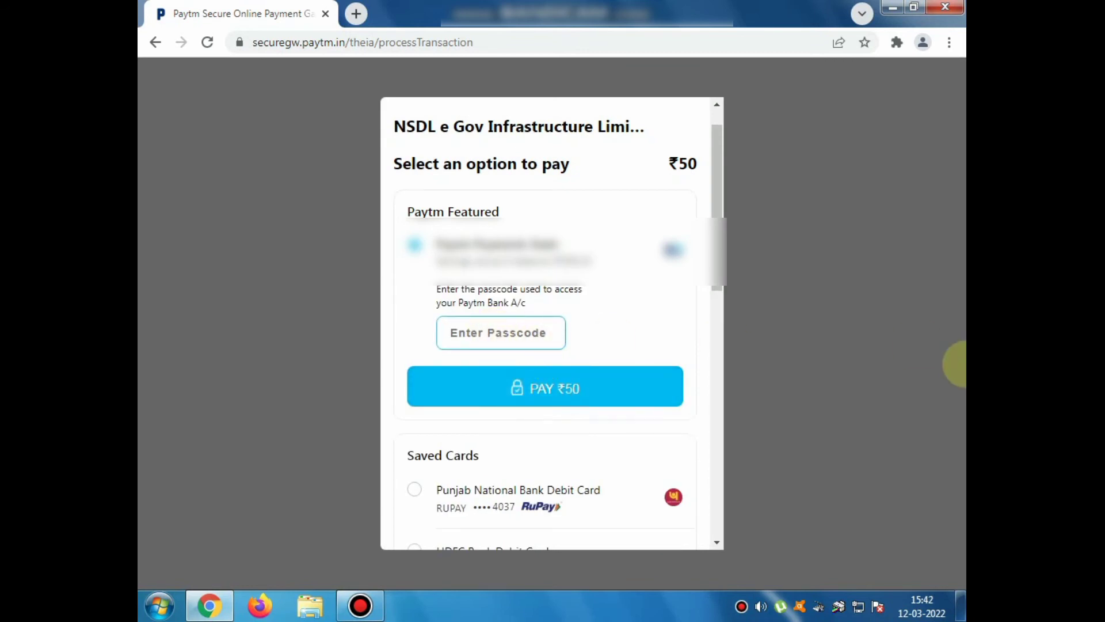
pyautogui.write('••••')
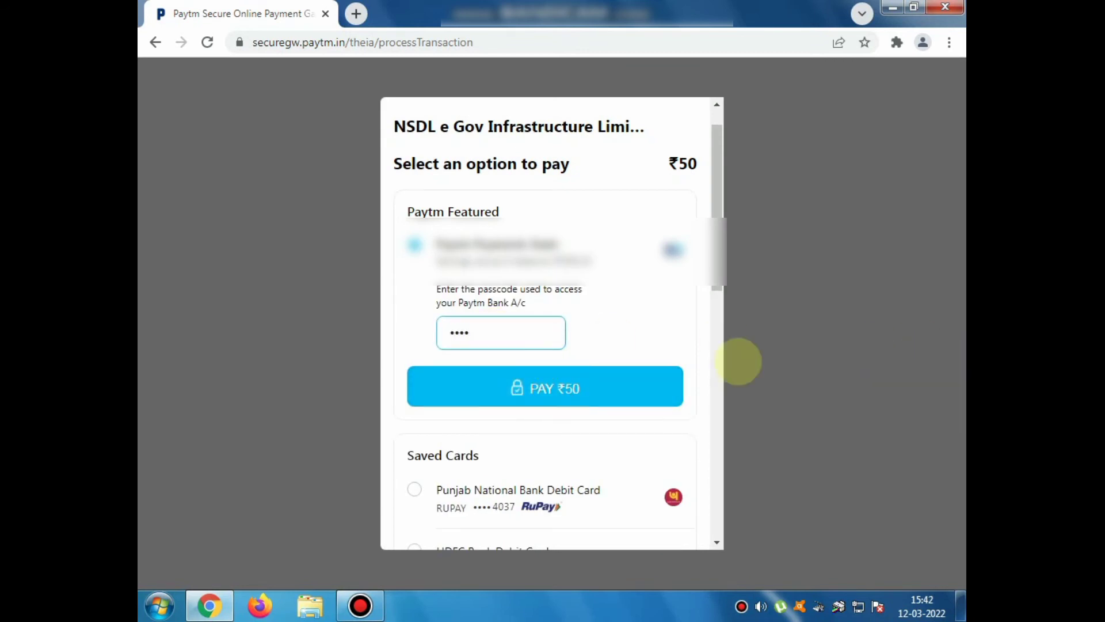
pyautogui.click(524, 386)
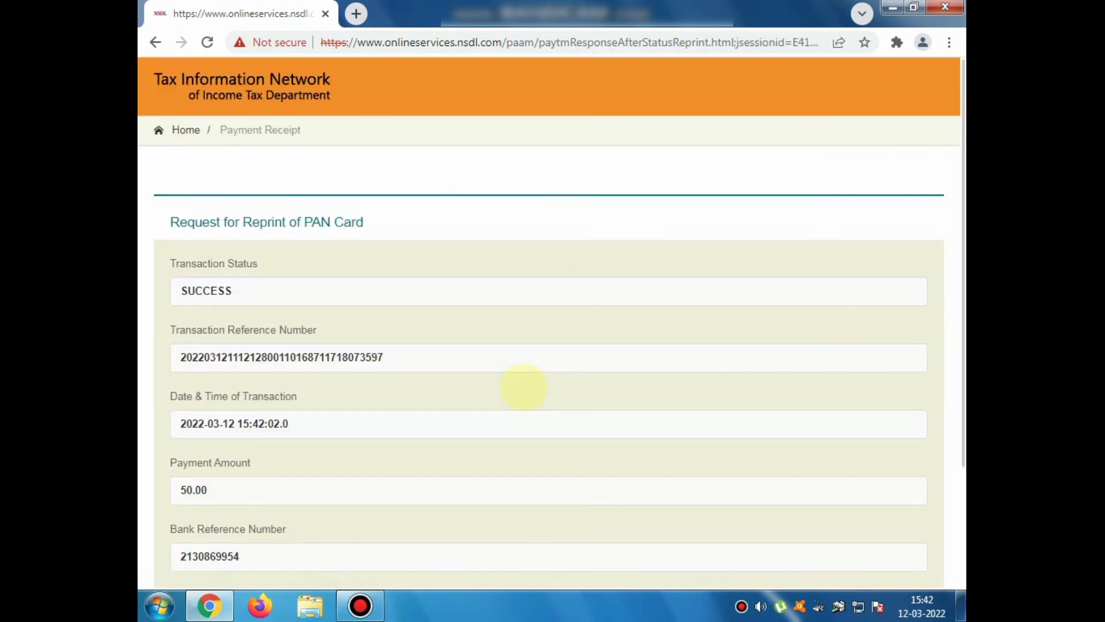
# Continue past the transaction details, generate the Tax Invoice cum Payment Receipt PDF, and review it.
pyautogui.scroll(-3, 524, 387)
pyautogui.scroll(3, 524, 387)
pyautogui.scroll(-3, 500, 378)
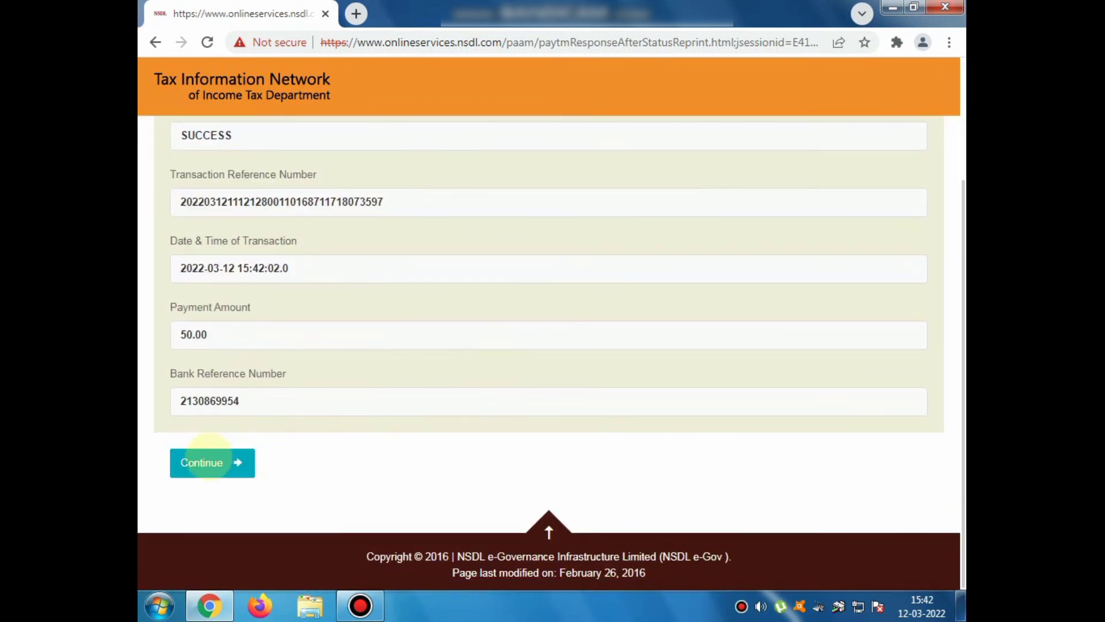
pyautogui.click(208, 460)
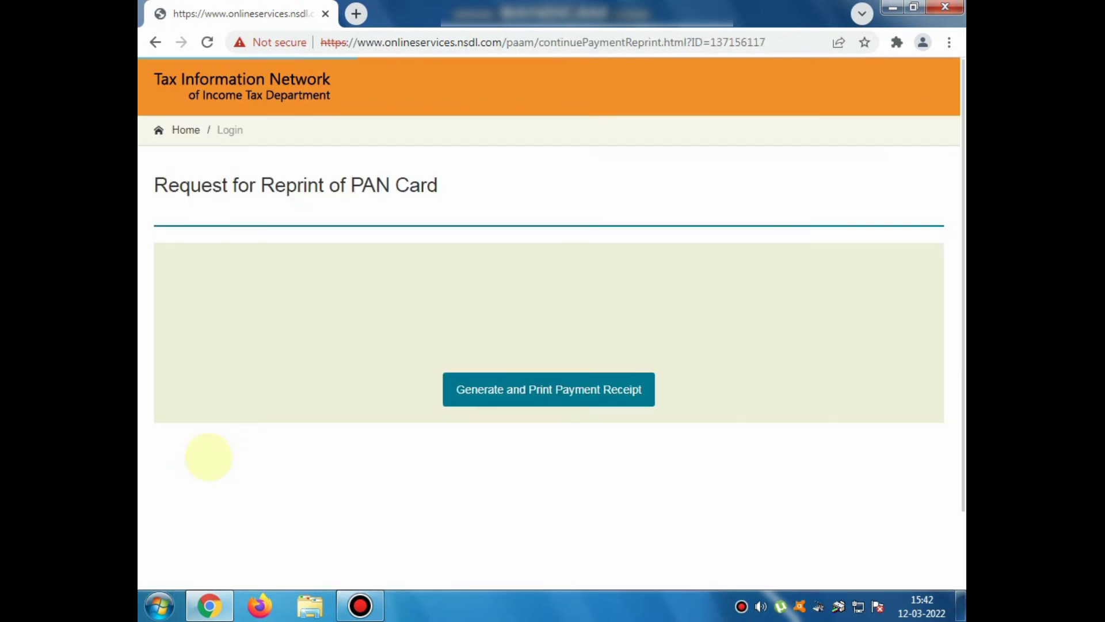
pyautogui.click(535, 390)
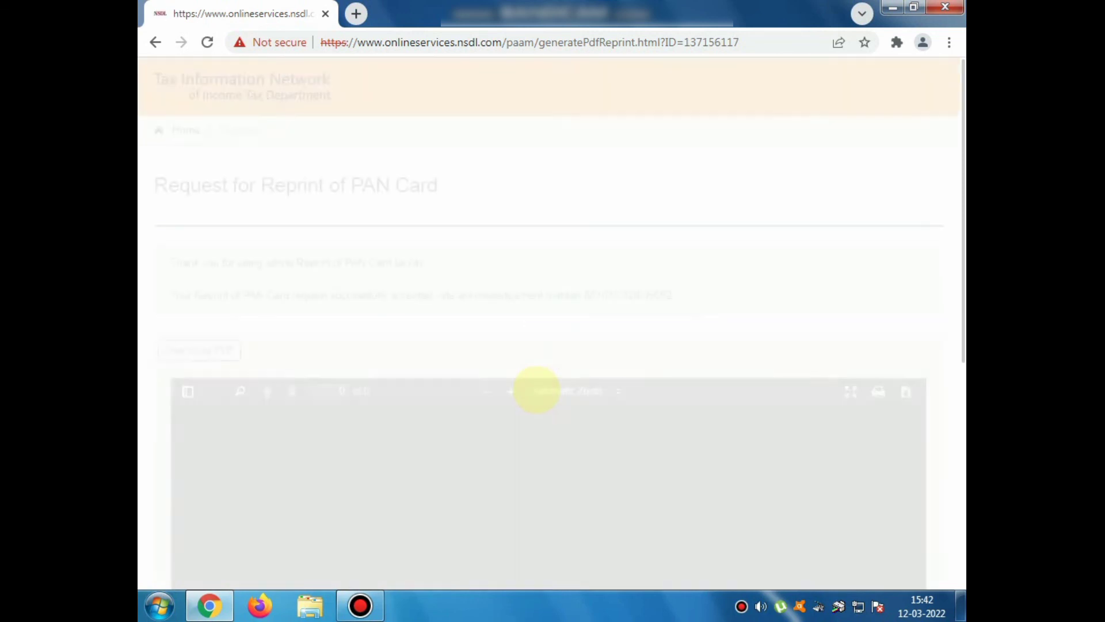
pyautogui.scroll(-15, 653, 355)
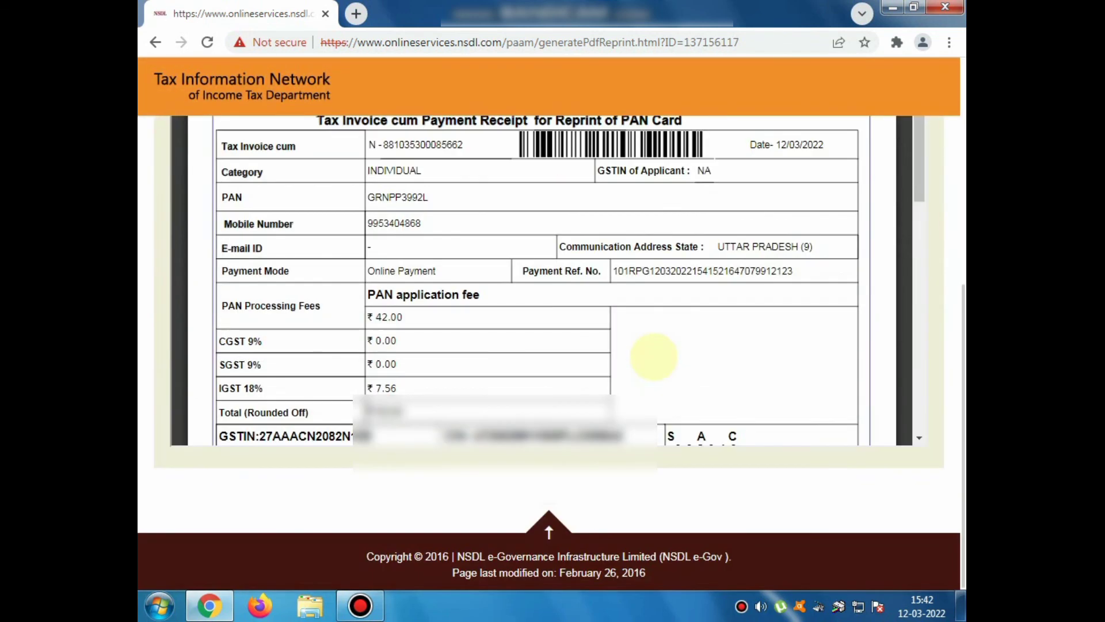
pyautogui.scroll(10, 653, 356)
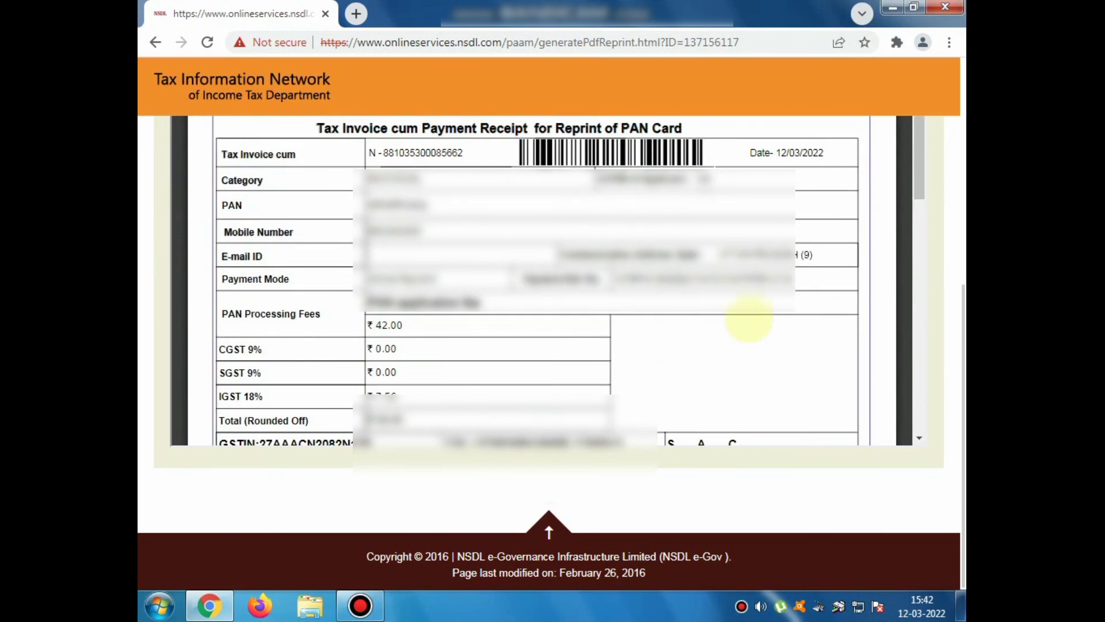
pyautogui.scroll(5, 748, 305)
pyautogui.scroll(-5, 757, 294)
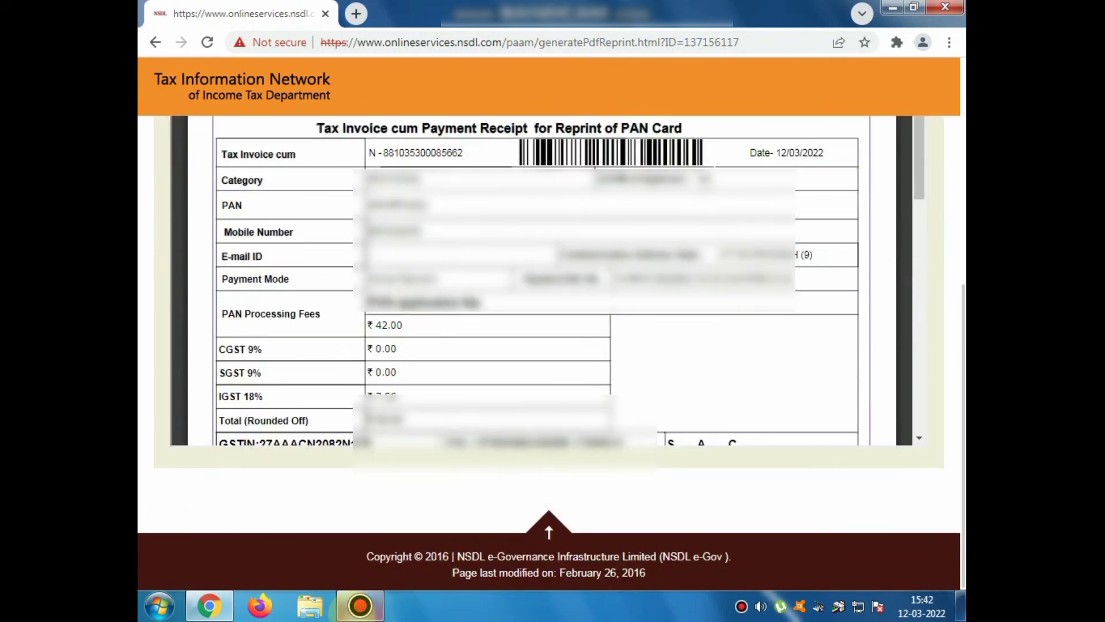